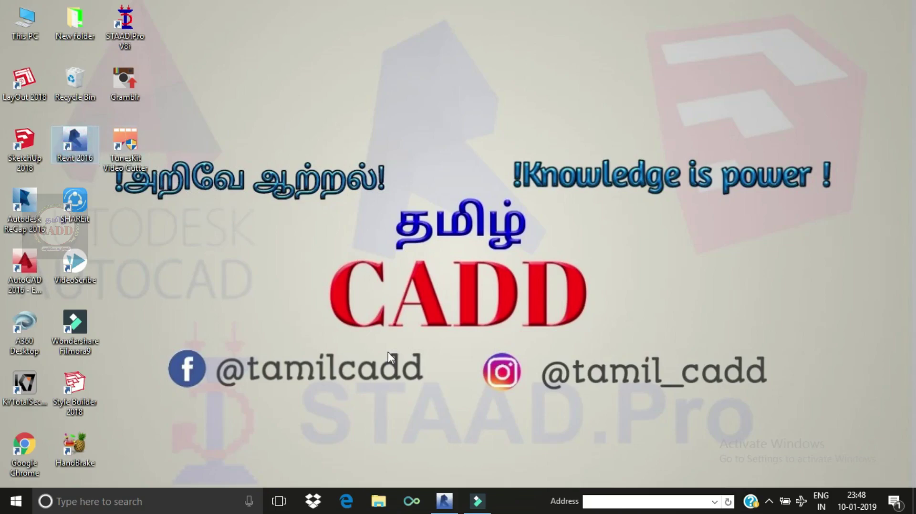
Step: Bring the Revit 2016 window forward to show its Recent Files start page
click(441, 496)
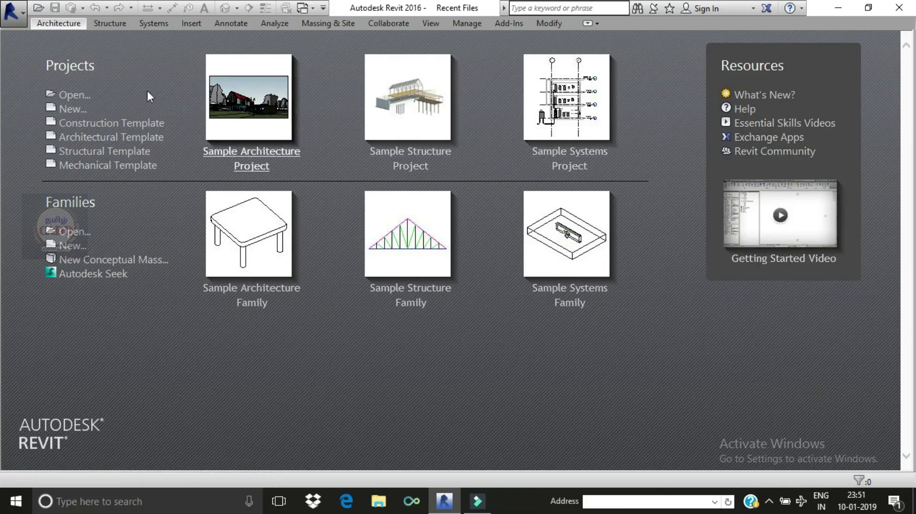
Step: Dismiss the Open dialog and open New Project with Construction Template as the template
click(76, 96)
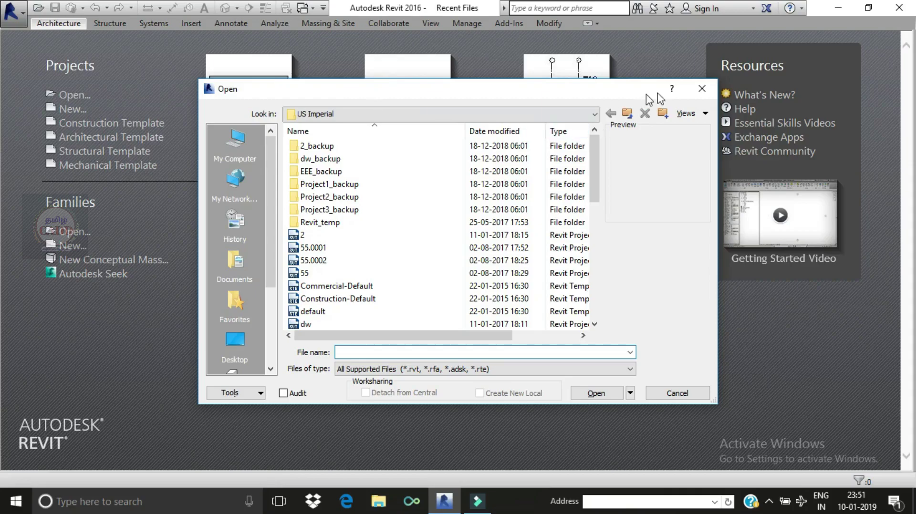
click(701, 89)
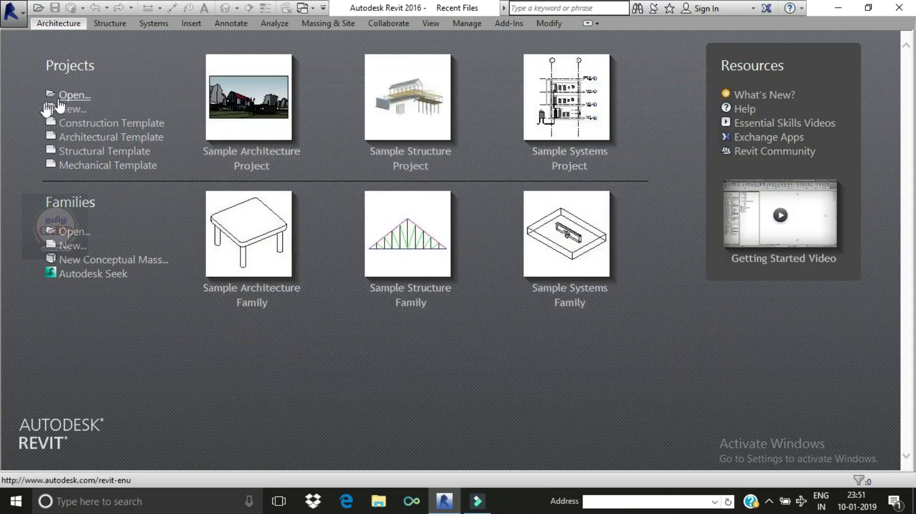
click(74, 111)
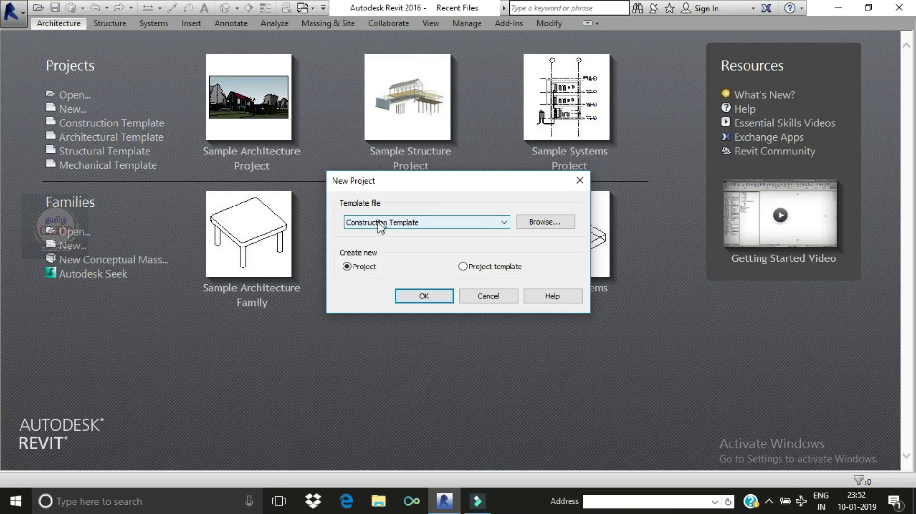
Step: Review the template list, keep Construction Template, then cancel the New Project dialog
click(504, 223)
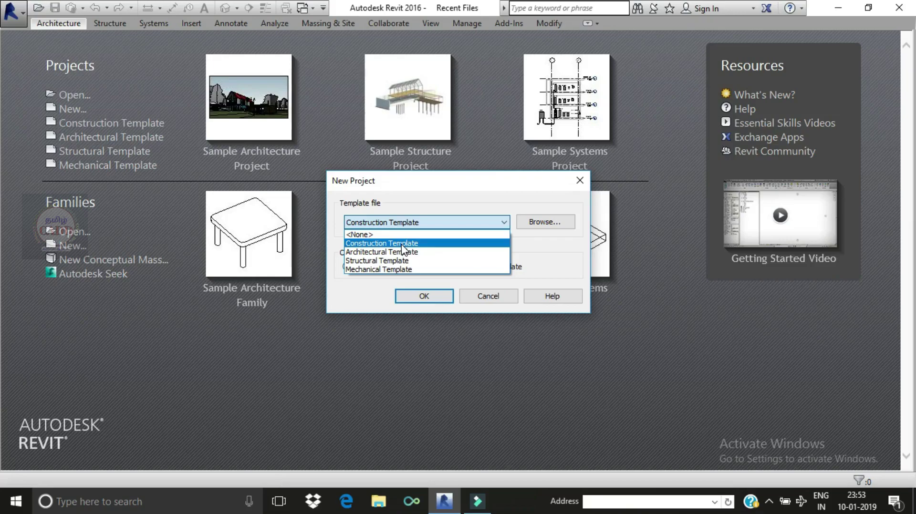
click(439, 220)
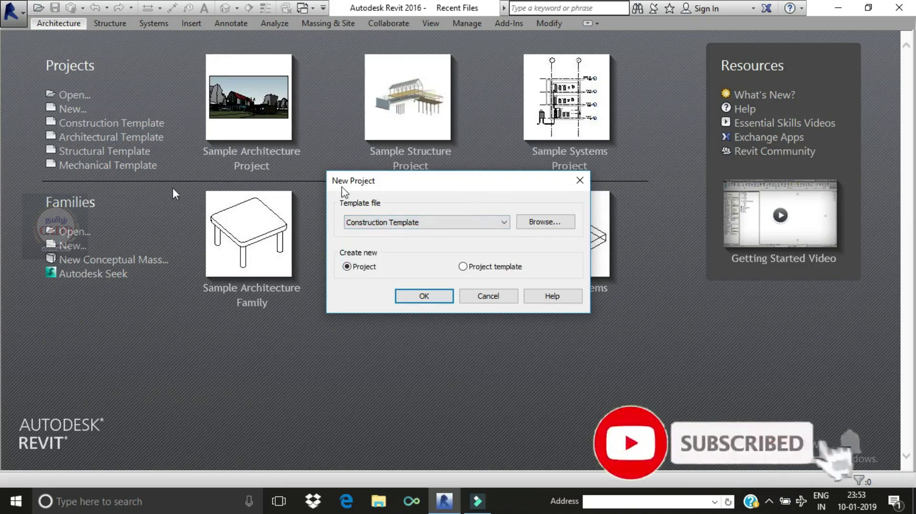
click(580, 181)
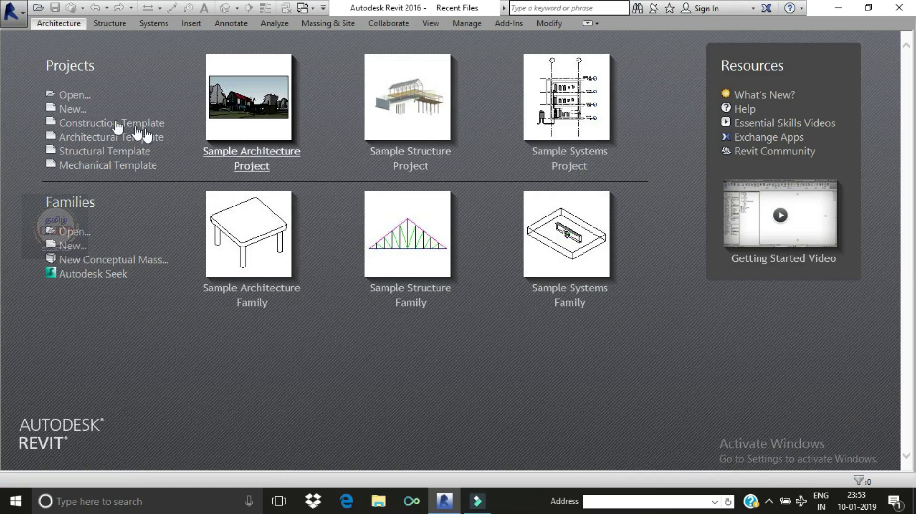
Step: Reopen New Project, check the template options, and keep Construction Template with Project selected
click(70, 109)
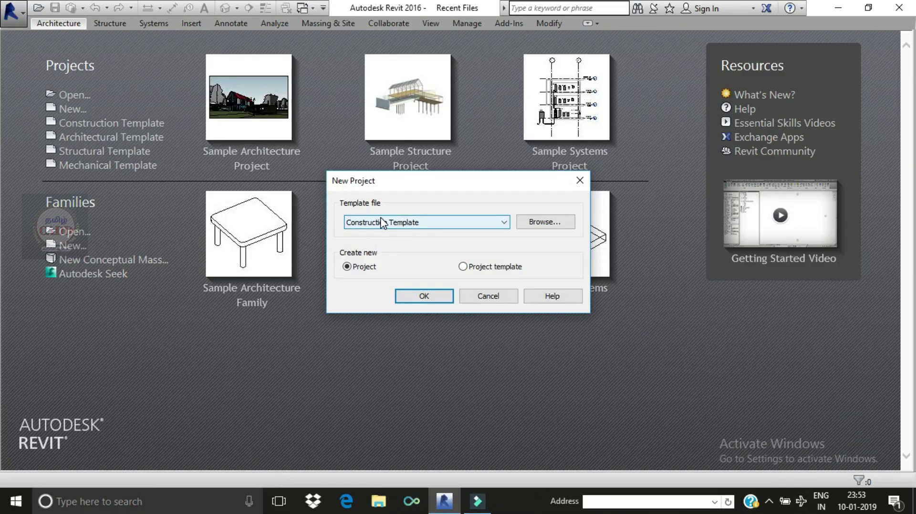
click(540, 224)
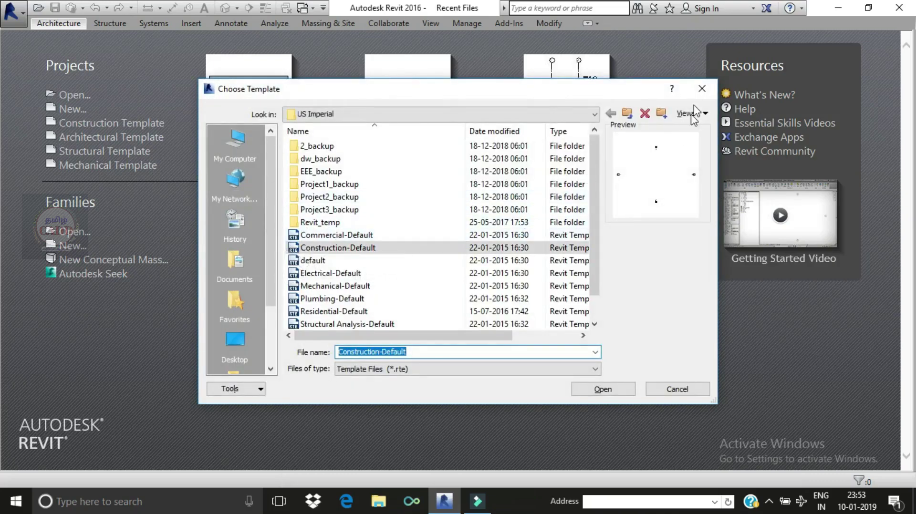
click(702, 89)
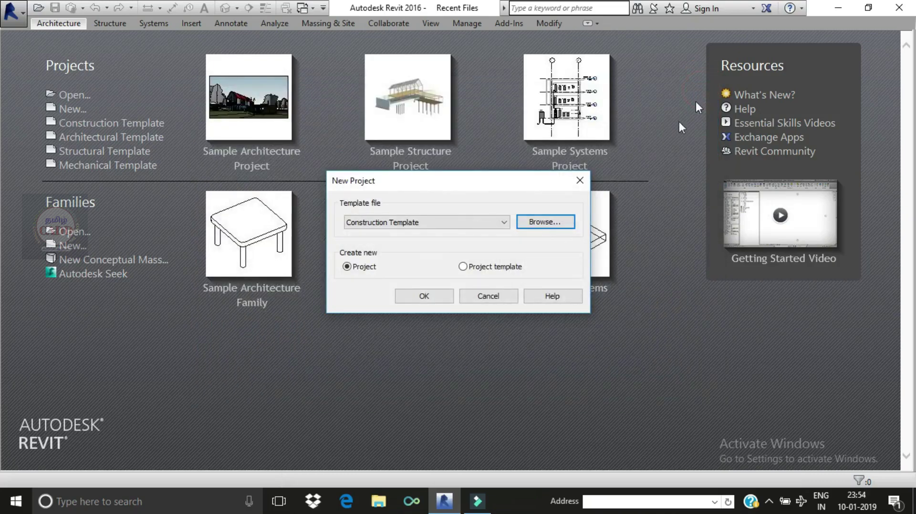
click(414, 225)
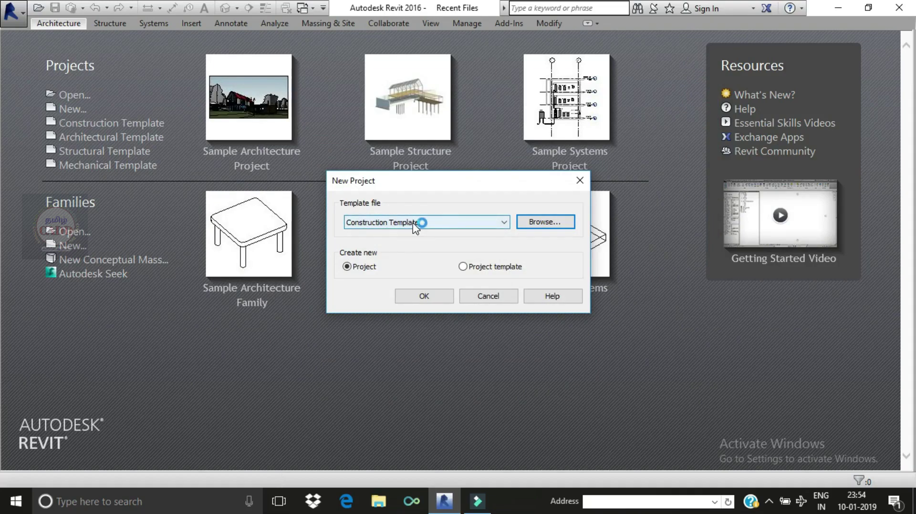
click(472, 225)
click(471, 224)
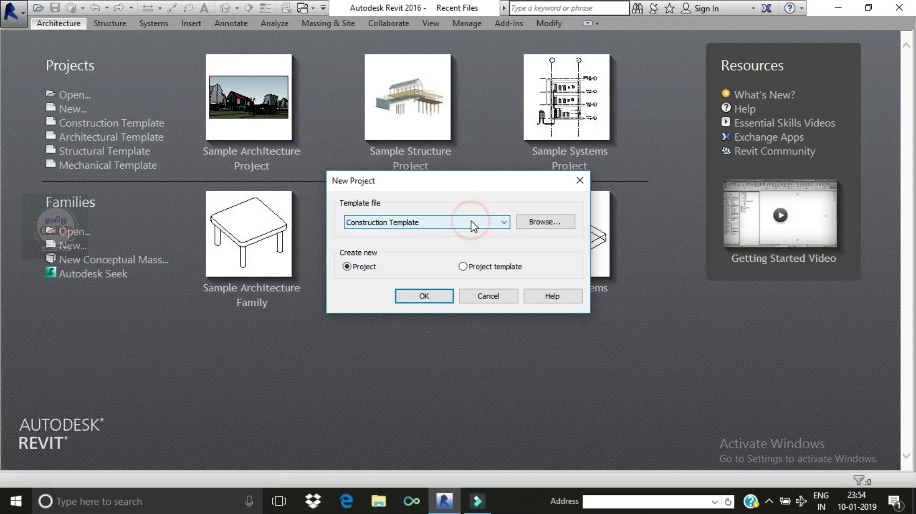
click(472, 225)
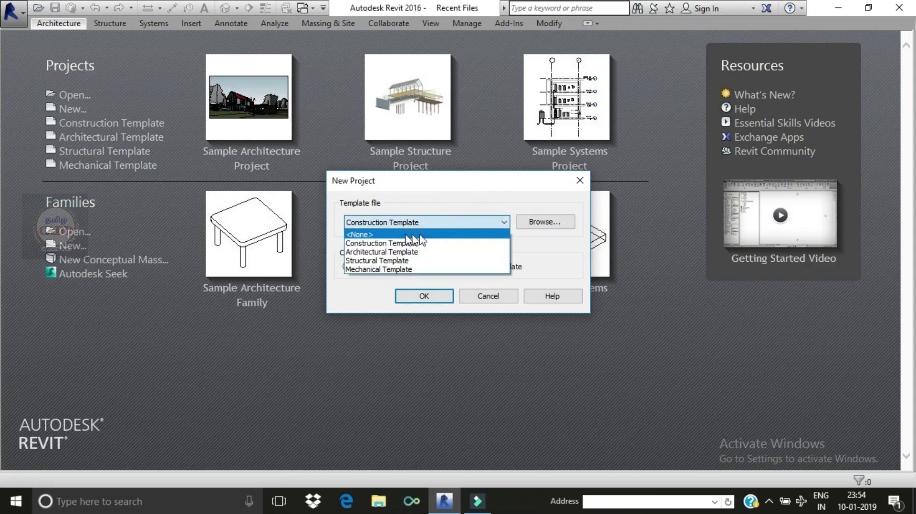
click(388, 244)
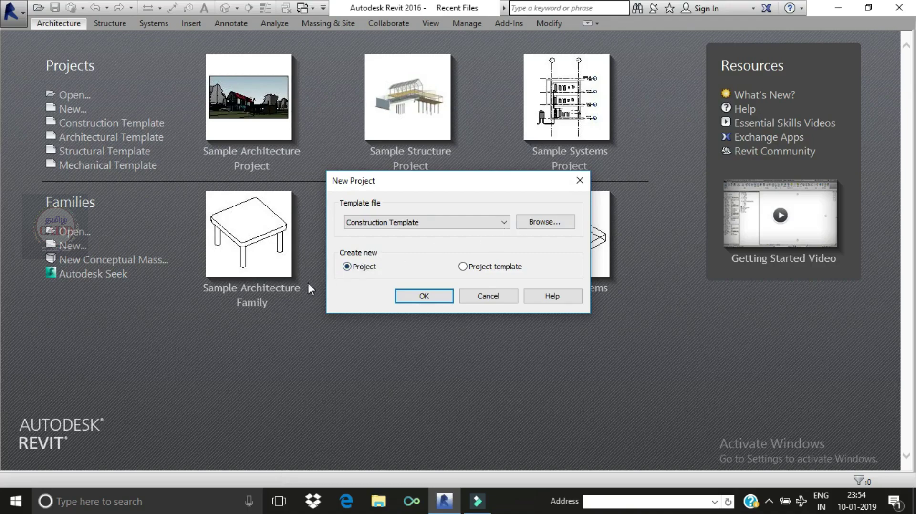
Step: Confirm New Project to create Project1 and open its Level 1 floor plan
click(423, 297)
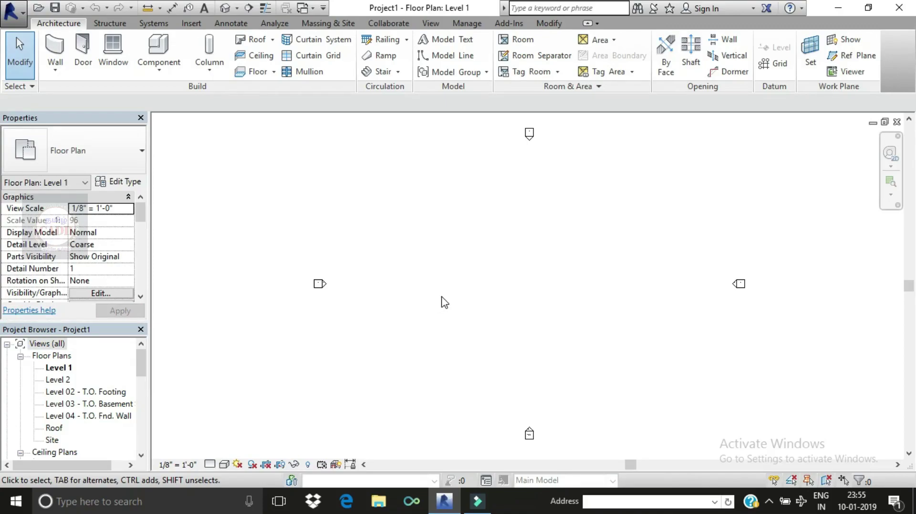
click(22, 9)
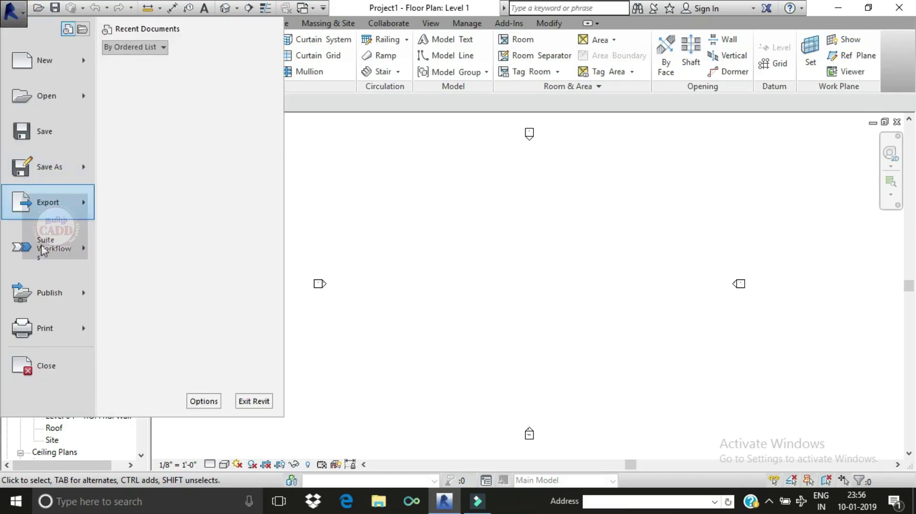
click(345, 196)
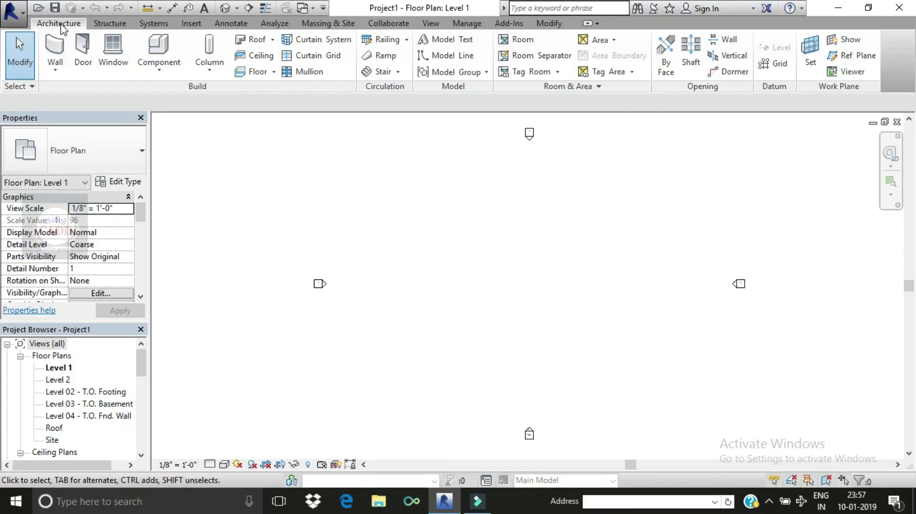
Step: Look through the Systems and Insert ribbon tools, then return to the Architecture tools
click(154, 24)
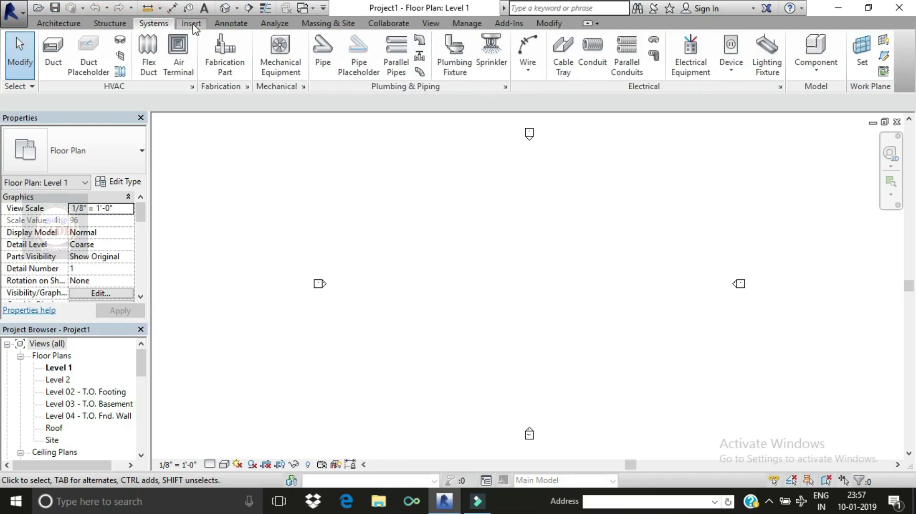
click(194, 26)
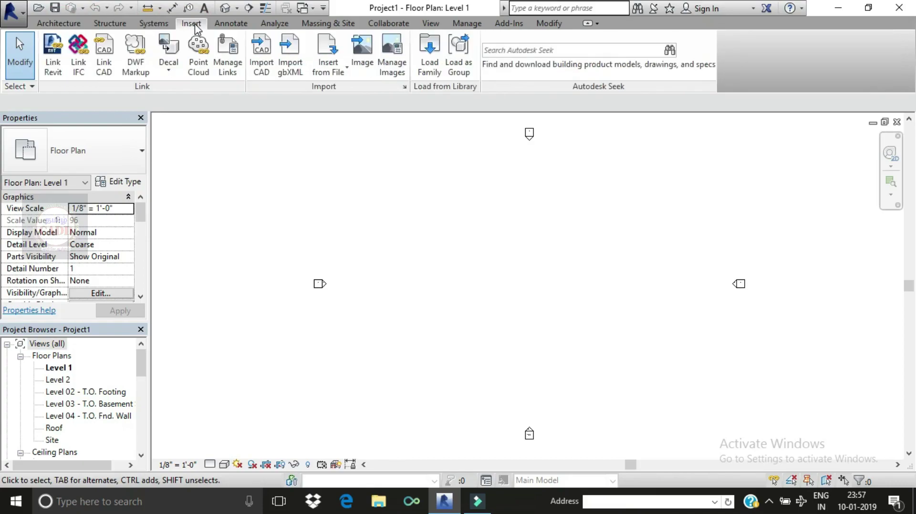
click(58, 24)
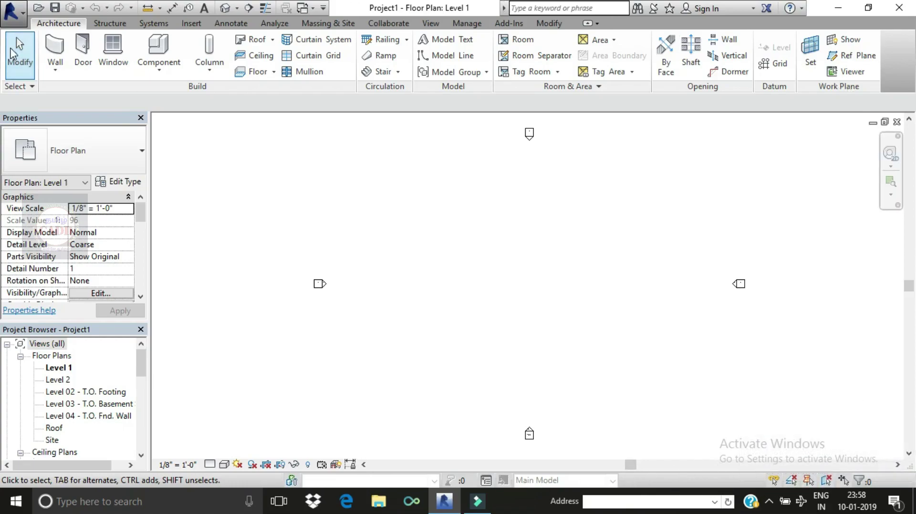
click(12, 54)
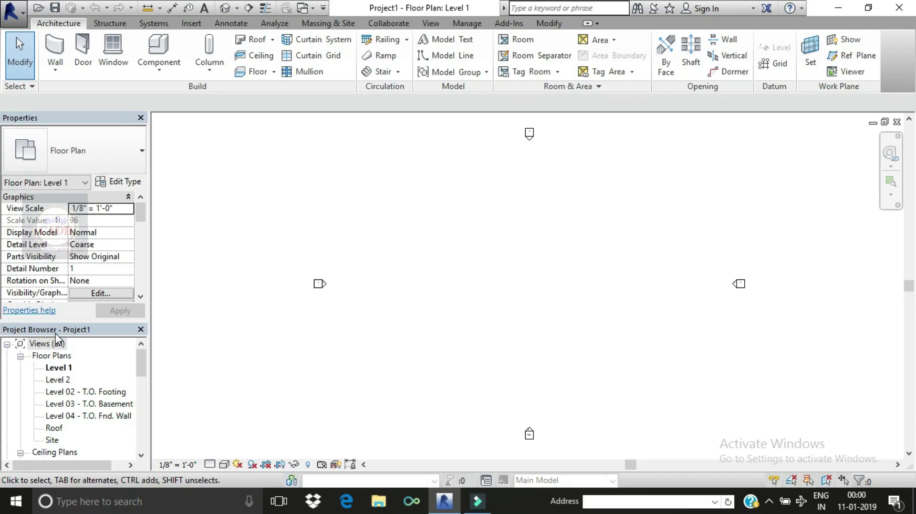
Step: Collapse Floor Plans, browse Views (all) for Ceiling Plans and 3D Views, then re-expand Floor Plans
click(20, 357)
click(26, 345)
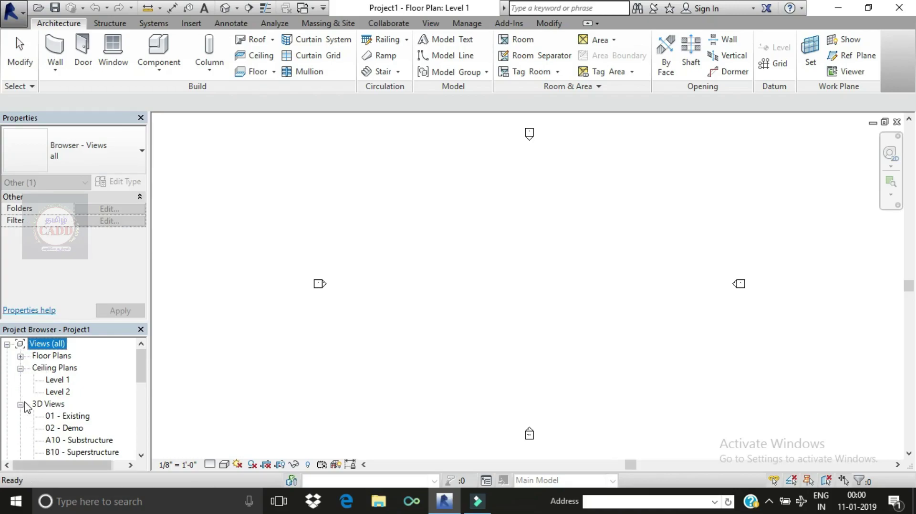
click(20, 357)
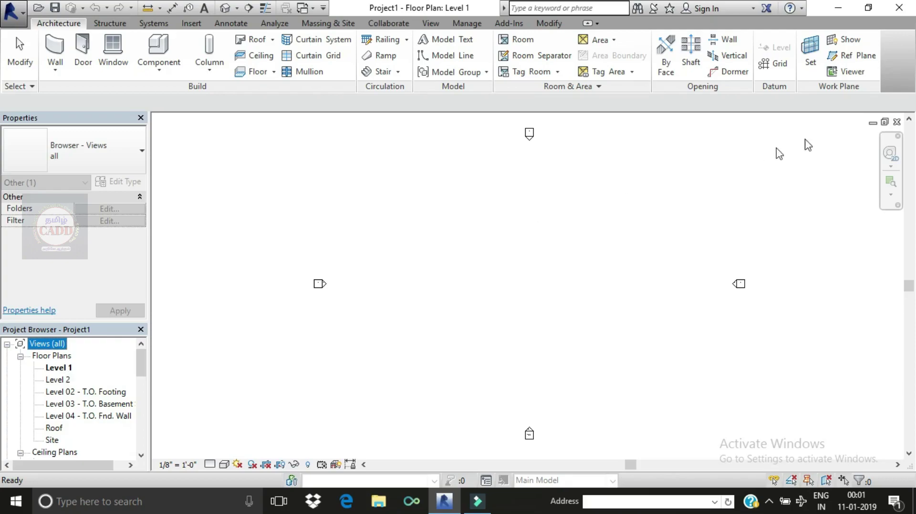
Step: Close Project1's Level 1 view and create a new project with the template set to <None>
click(897, 123)
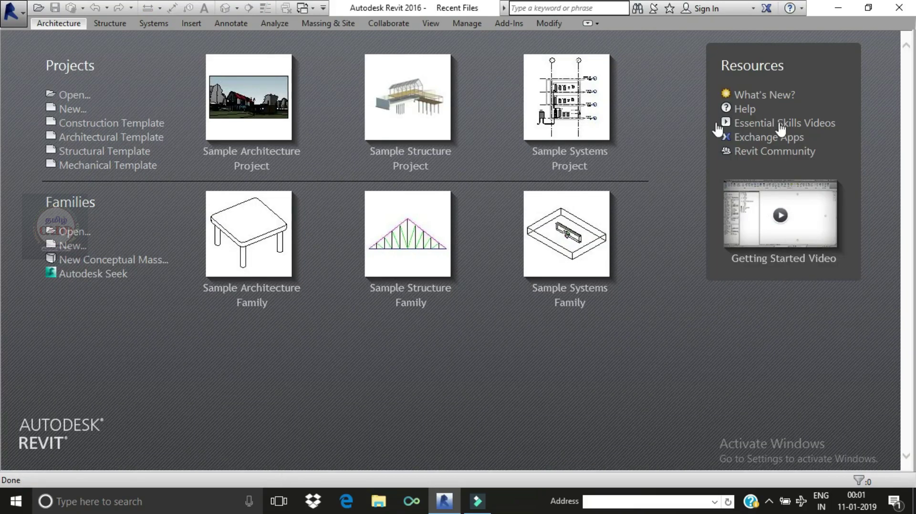
click(80, 110)
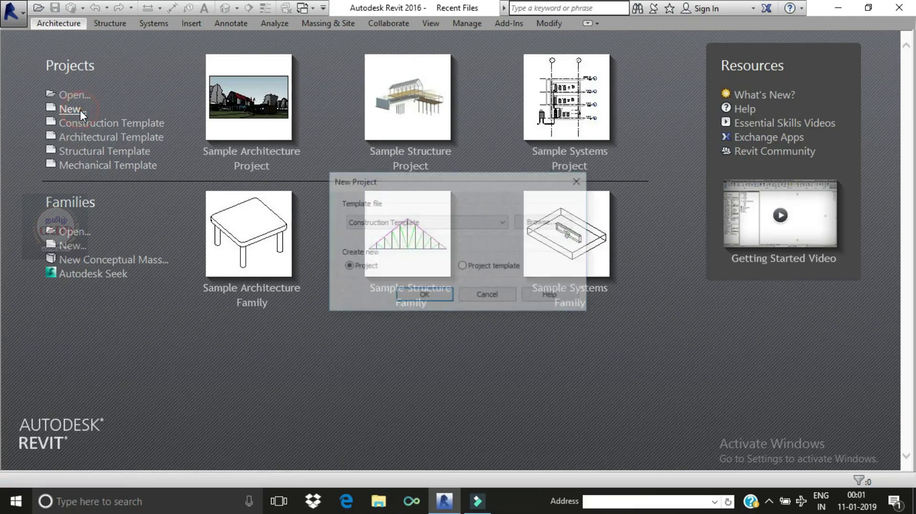
click(473, 232)
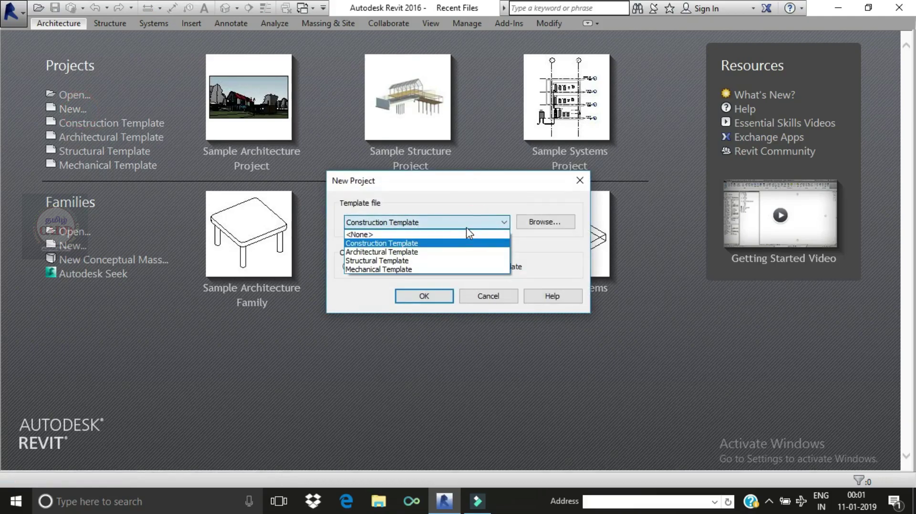
click(408, 235)
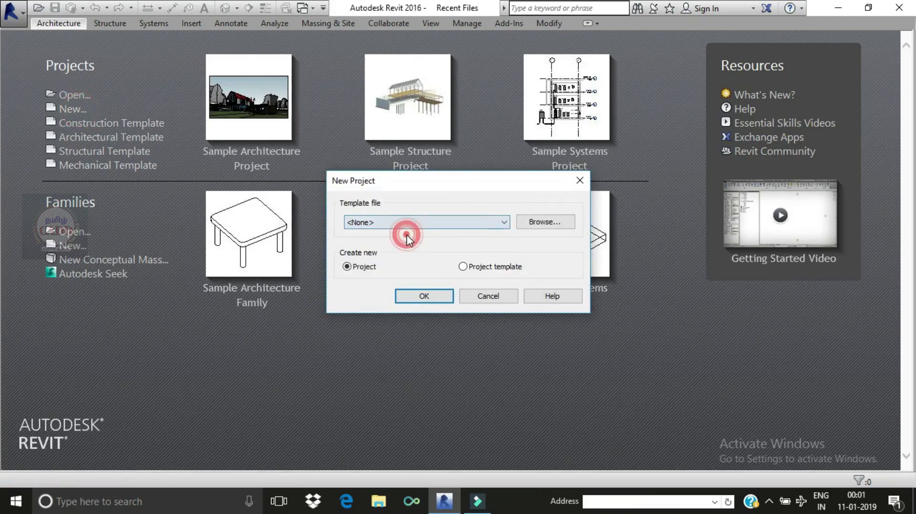
click(425, 299)
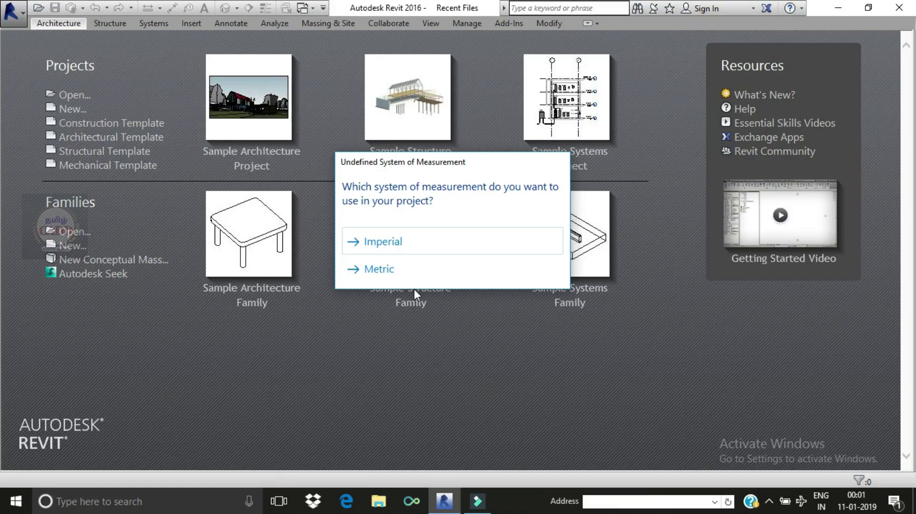
Step: Choose Imperial units, then expand Views (all), Floor Plans and Structural Plans in the Project Browser
click(384, 244)
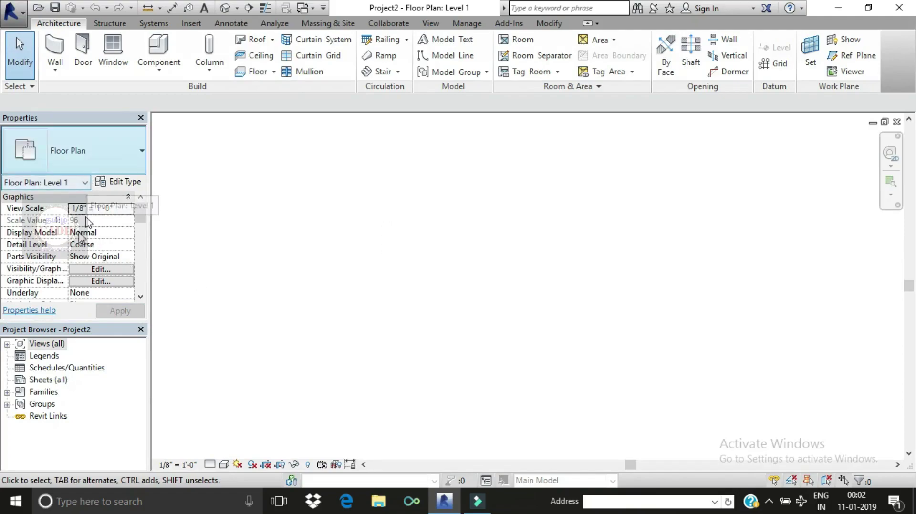
double_click(20, 344)
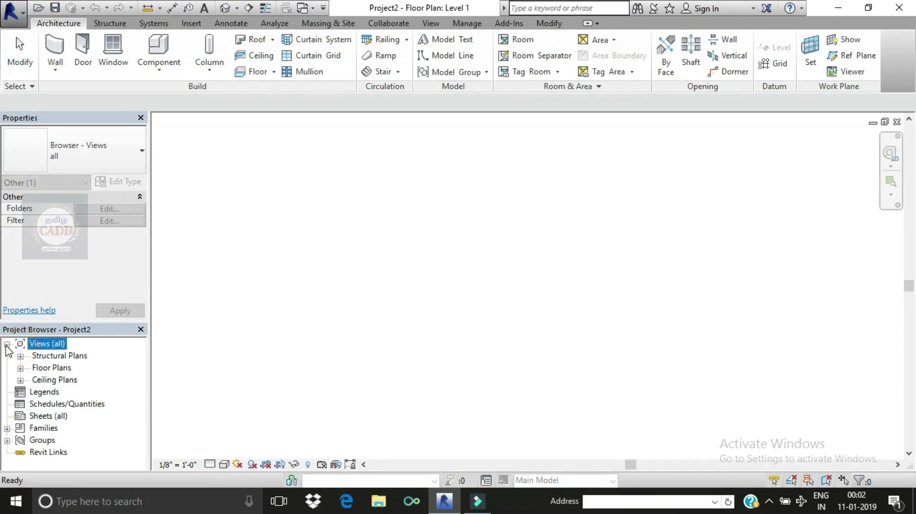
click(20, 368)
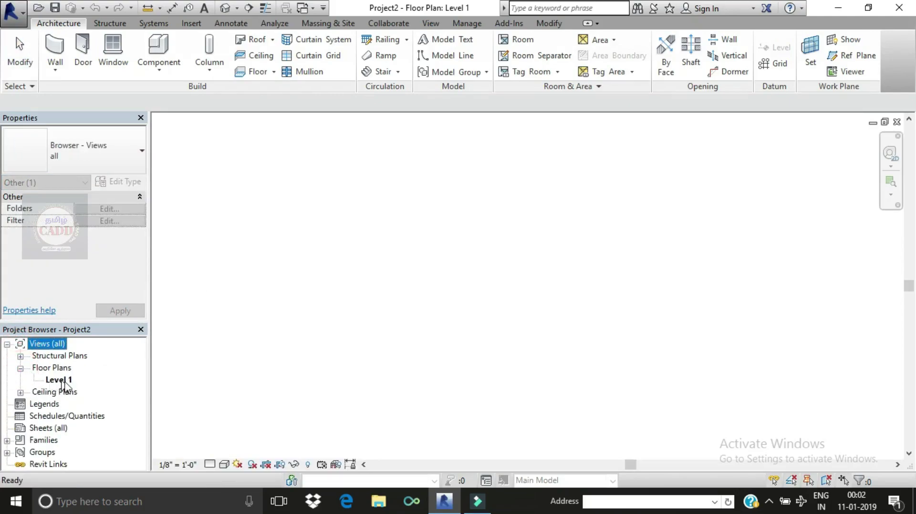
click(20, 357)
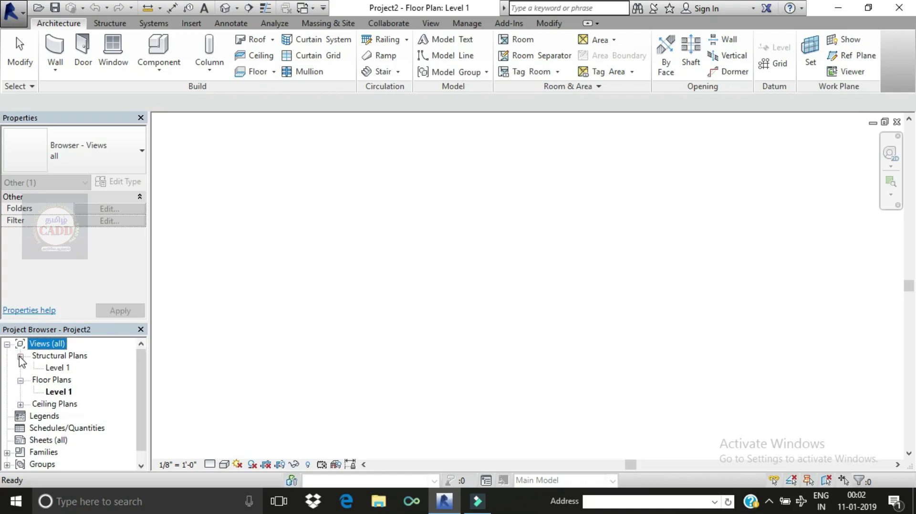
click(21, 356)
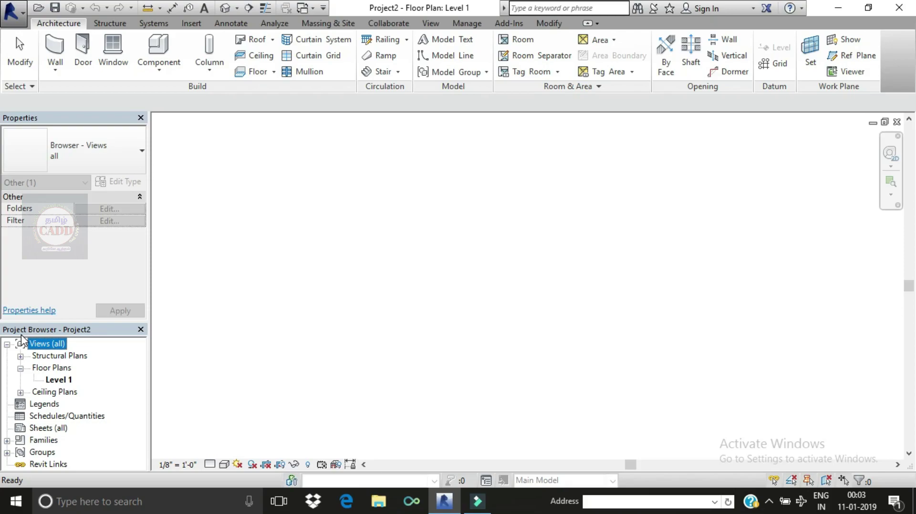
Step: Close Project2's floor plan and create Project3 from the Architectural Template
click(896, 123)
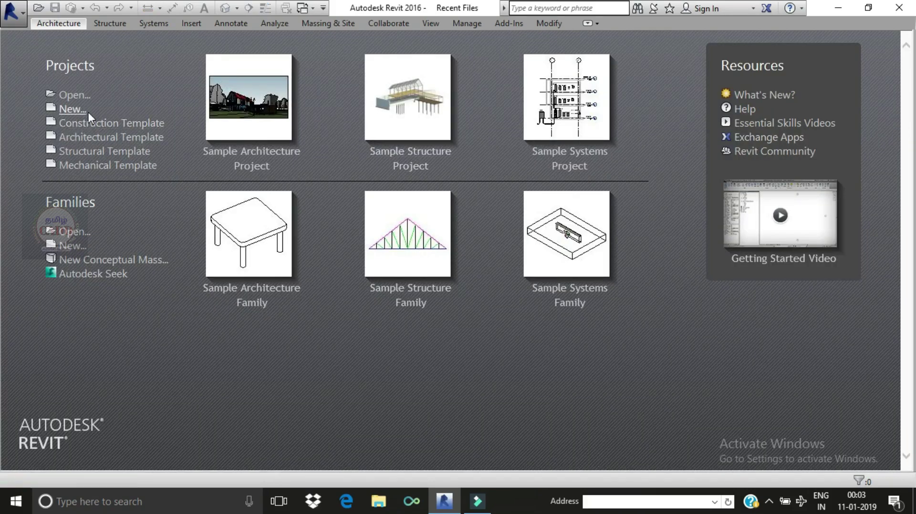
click(101, 137)
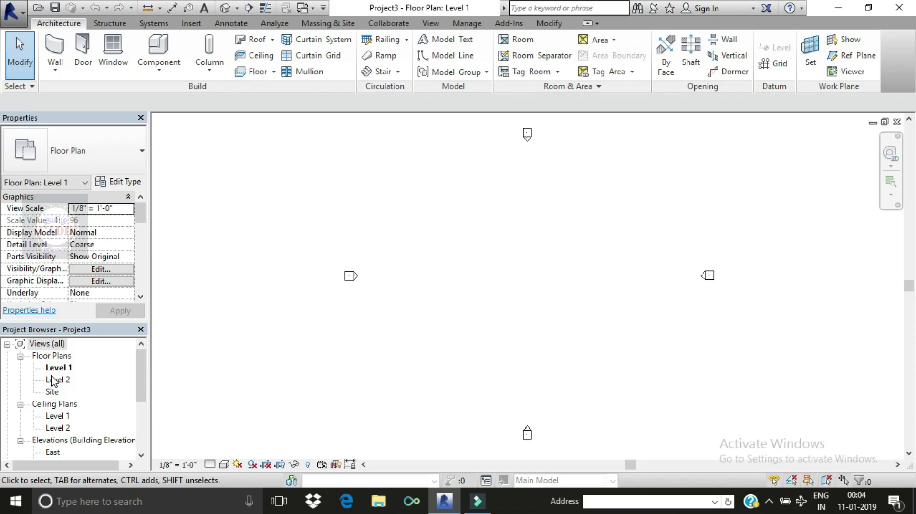
Step: Open Project3's Level 2 floor plan, then close the Level 1 floor plan view
double_click(54, 380)
click(898, 123)
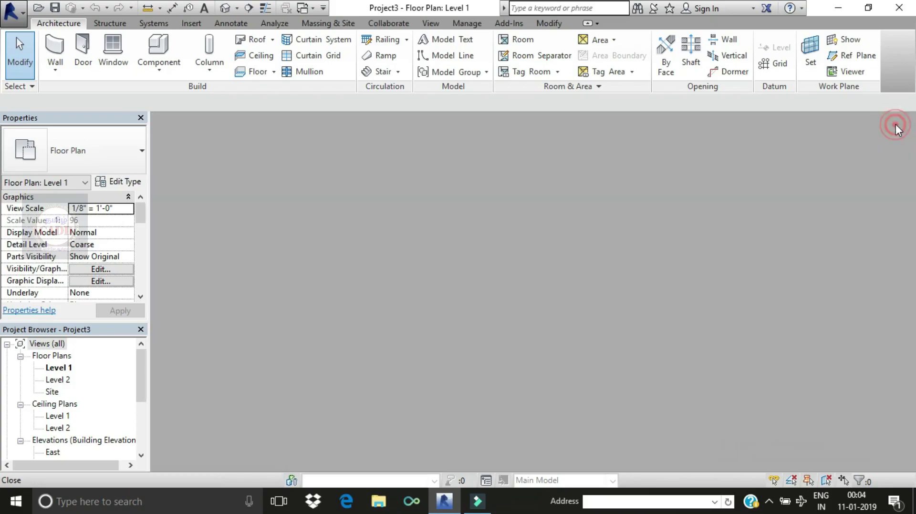